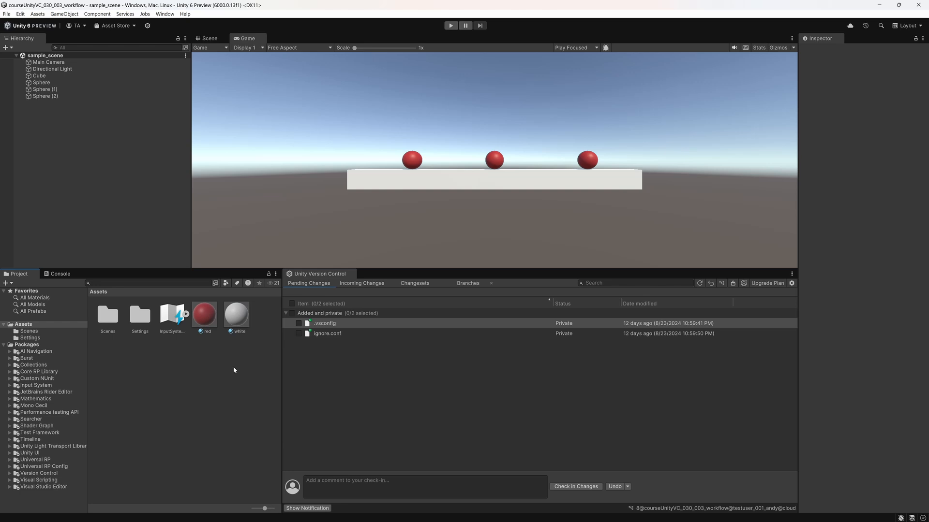
# Show the project's root folder in File Explorer and view the properties of its Library folder.
pyautogui.rightClick(233, 367)
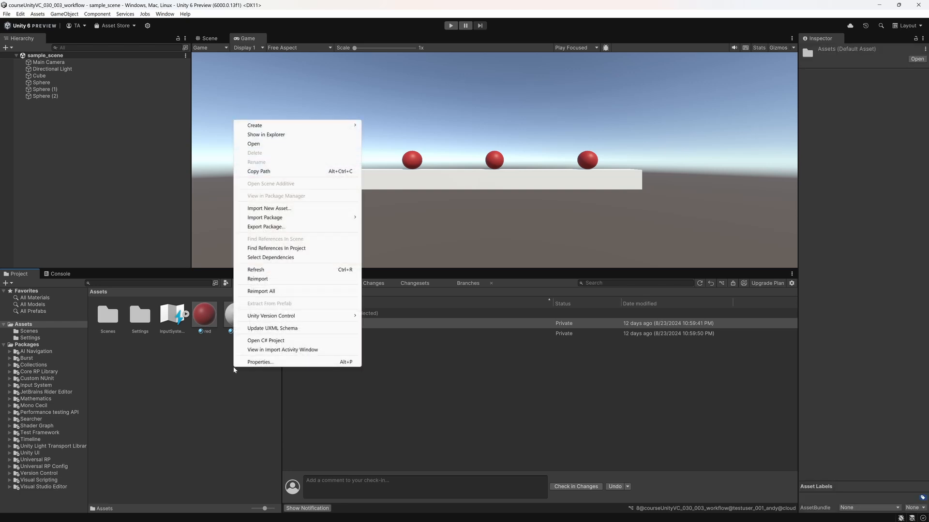
pyautogui.click(296, 135)
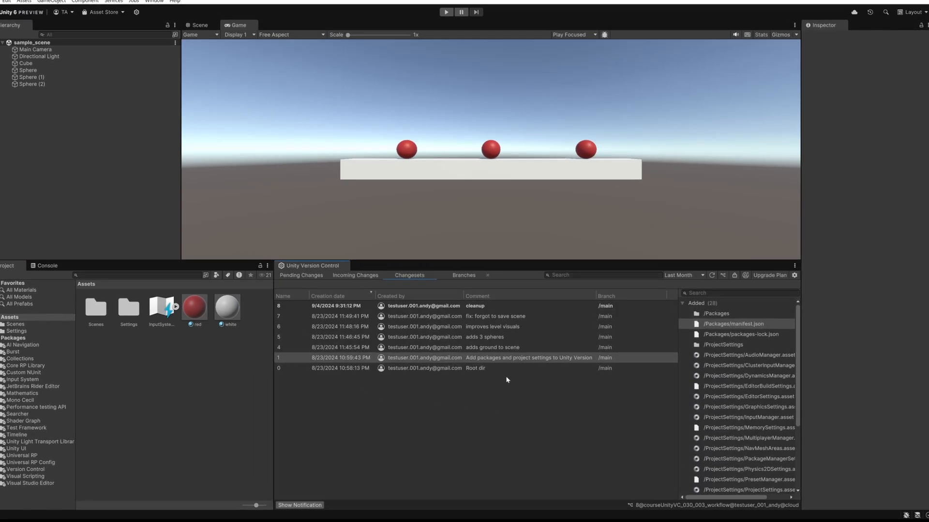
pyautogui.click(484, 387)
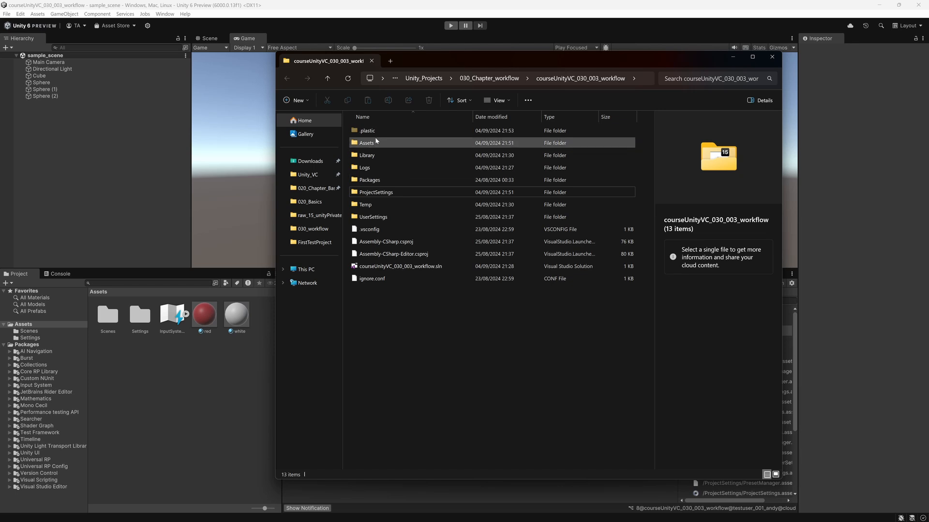
pyautogui.click(385, 155)
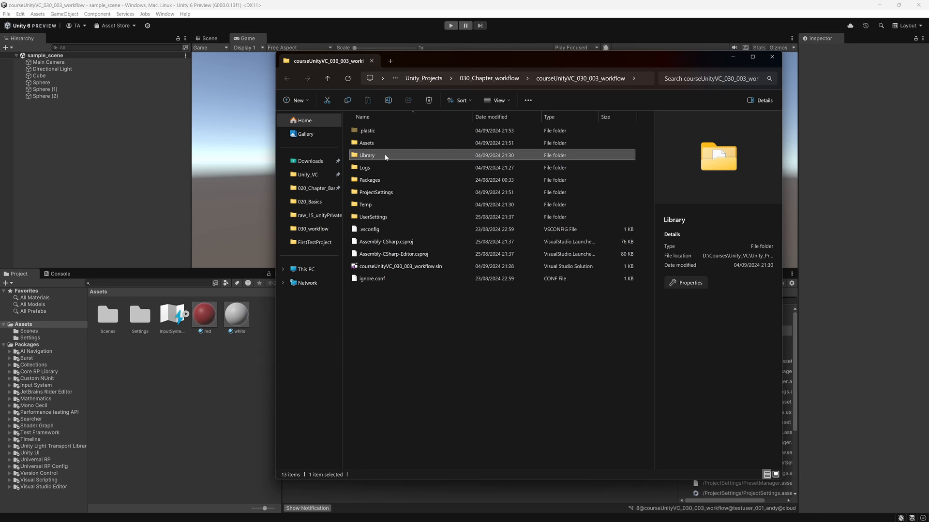
pyautogui.rightClick(385, 157)
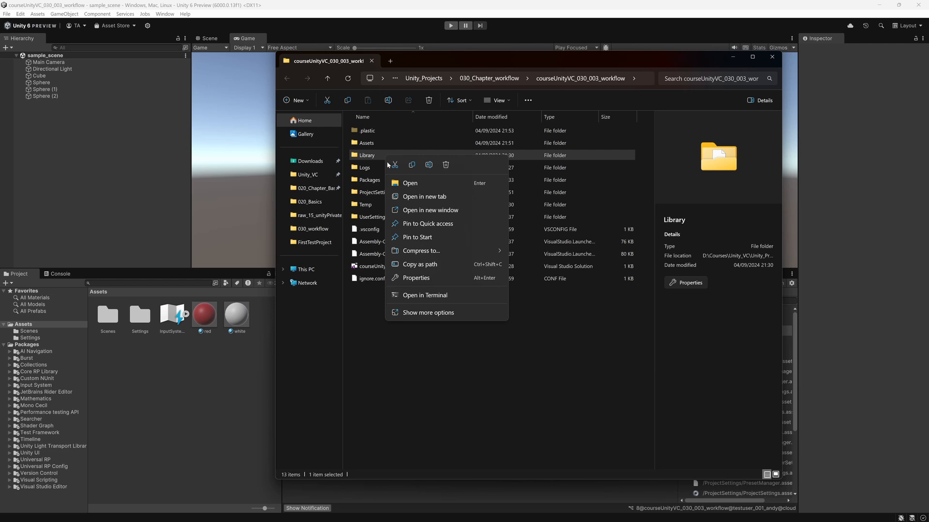
pyautogui.click(448, 277)
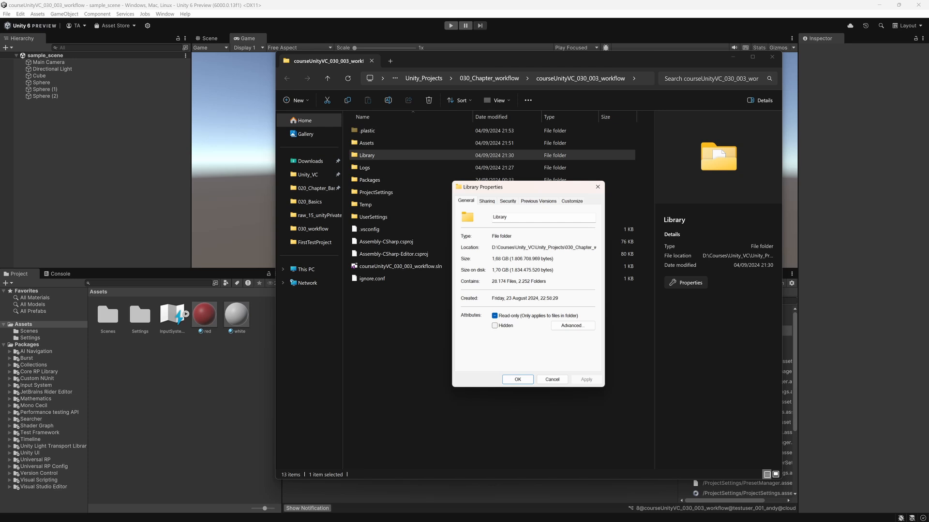
pyautogui.click(598, 187)
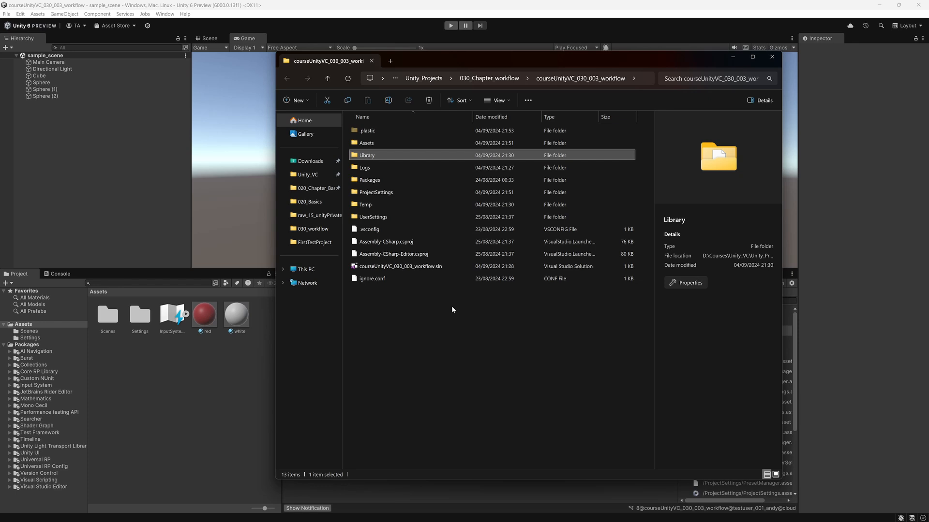
pyautogui.click(452, 309)
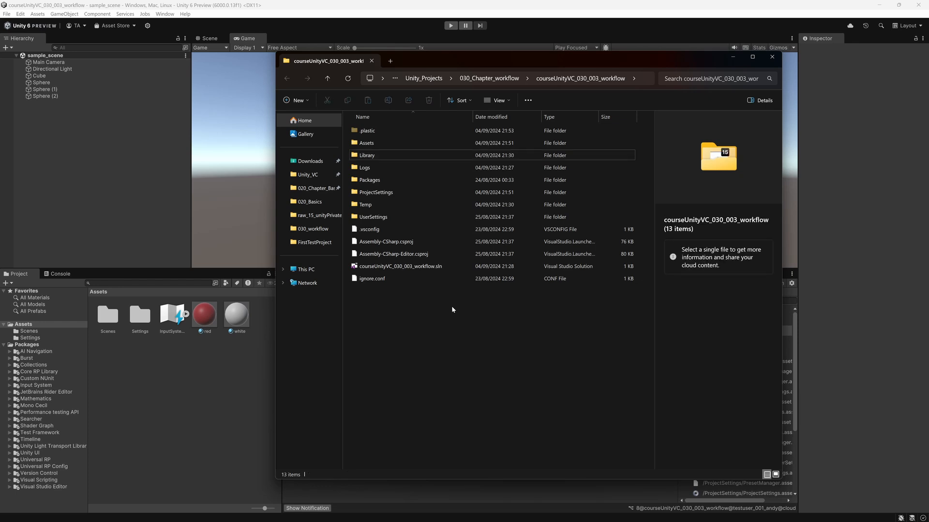
# Open the project's ignore.conf file in Visual Studio Code.
pyautogui.rightClick(404, 279)
pyautogui.moveTo(498, 308)
pyautogui.click(556, 321)
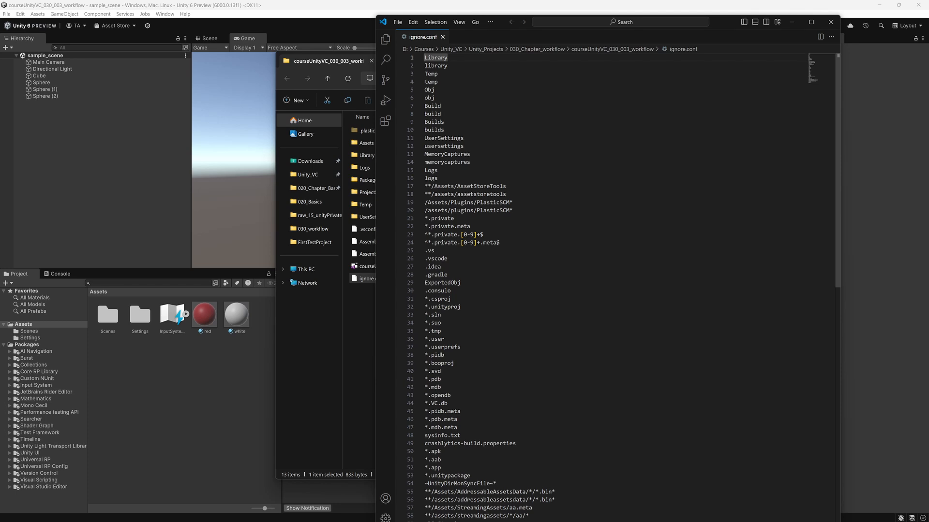
# Comment out the Library and library entries in ignore.conf with # and browse the pending changes in Unity.
pyautogui.write('#')
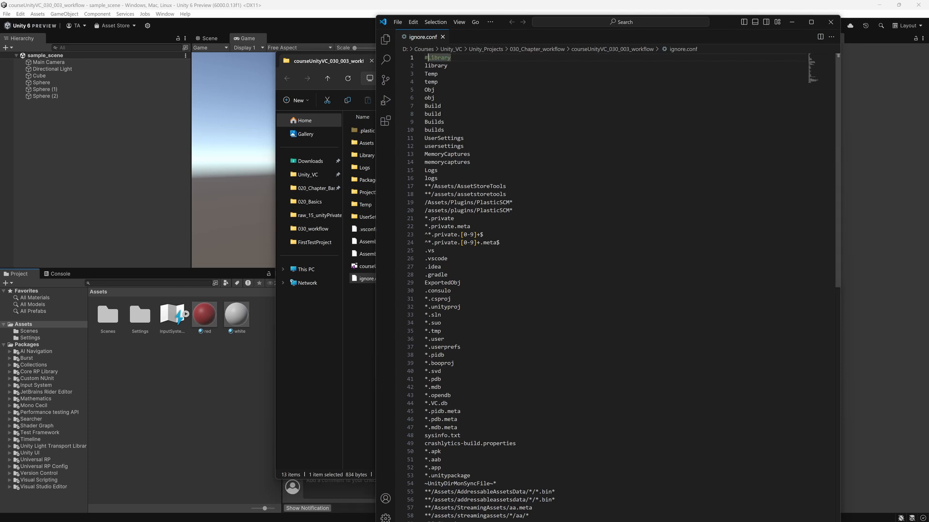
pyautogui.press('Down')
pyautogui.press('Home')
pyautogui.write('#')
pyautogui.click(208, 373)
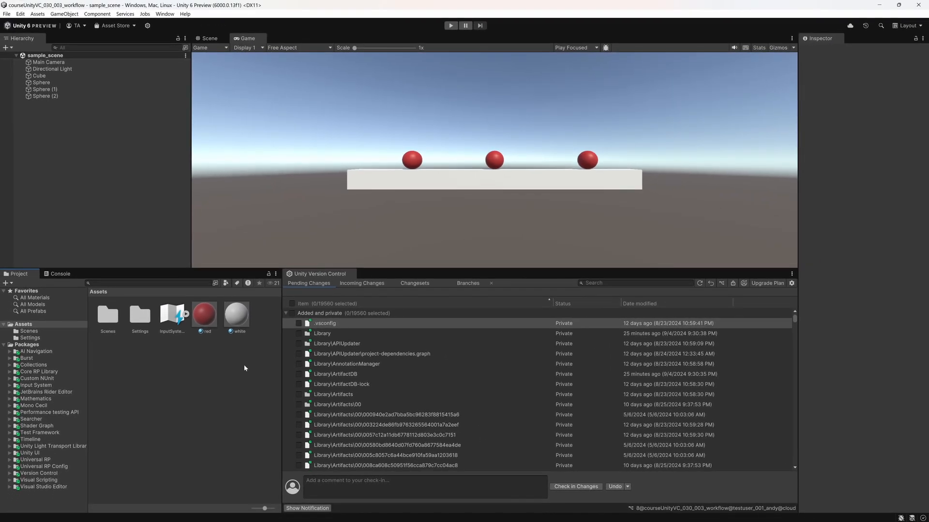
pyautogui.scroll(-20, 438, 393)
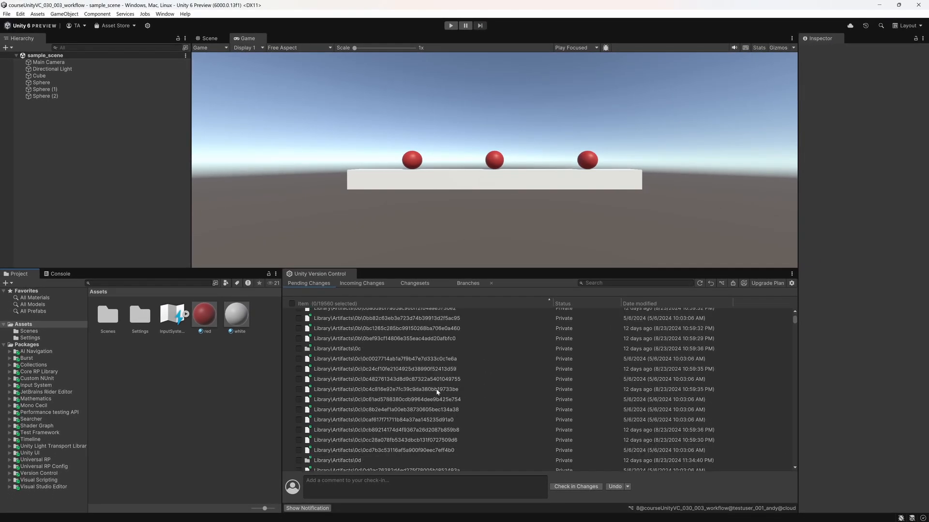
pyautogui.scroll(15, 437, 393)
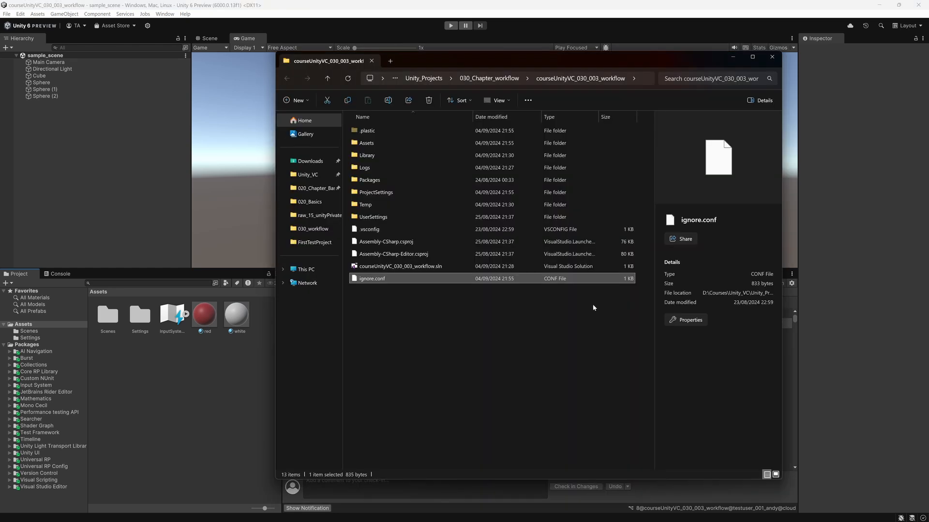
# Open the manifest file from the project's Packages folder in Visual Studio Code.
pyautogui.click(432, 322)
pyautogui.doubleClick(387, 180)
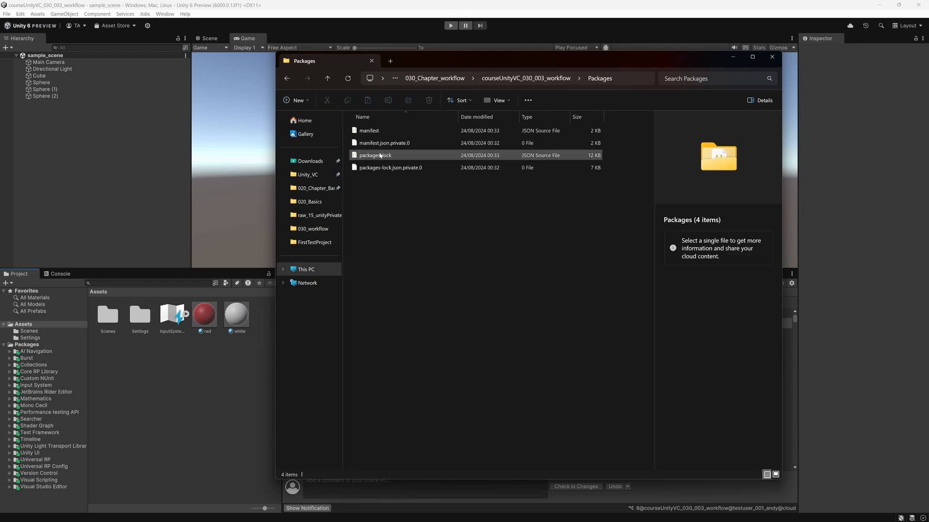
pyautogui.click(387, 131)
pyautogui.rightClick(389, 131)
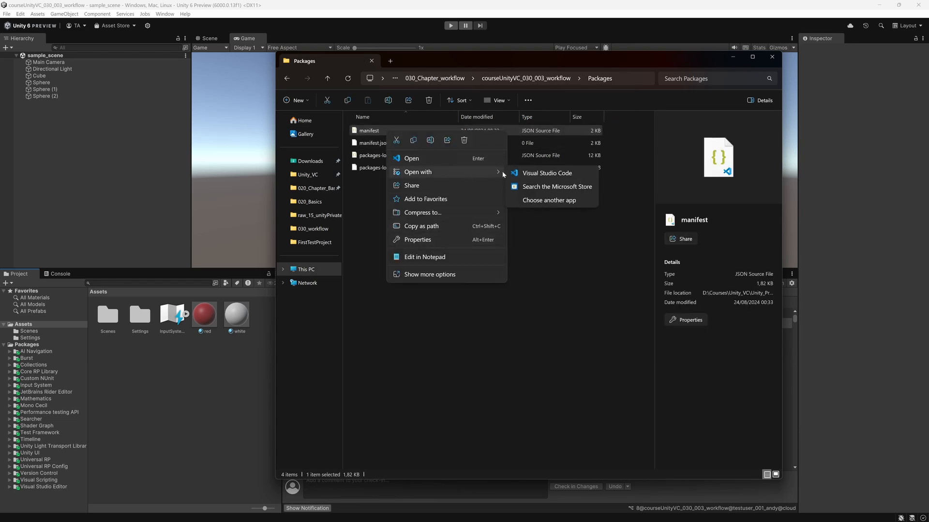
pyautogui.click(542, 173)
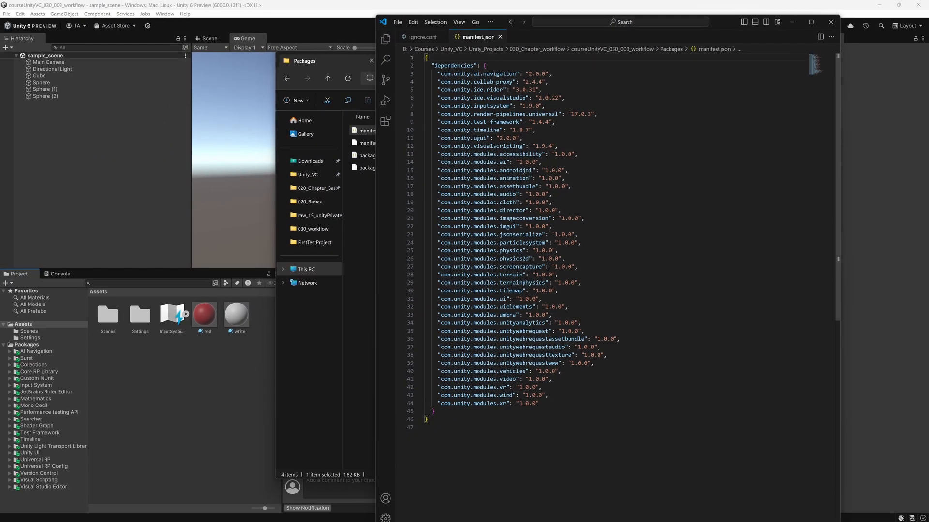
# Switch to Unity and locate /Packages/manifest.json among the files added in changeset 1, widening the file list.
pyautogui.hotkey('alt', 'Tab')
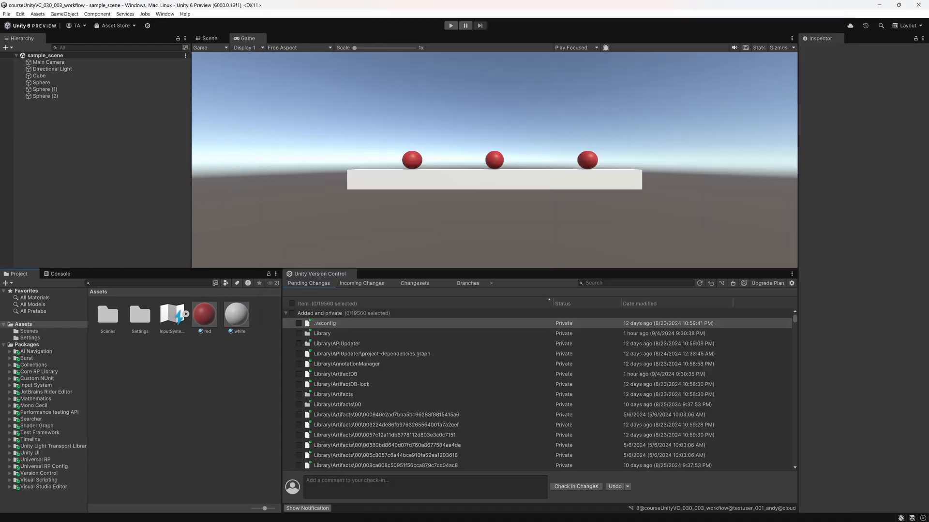
pyautogui.click(415, 284)
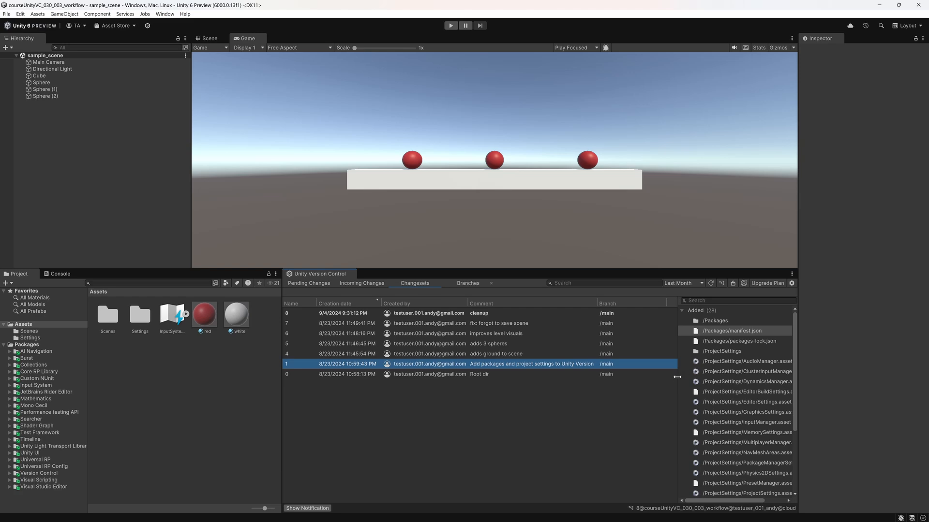
pyautogui.moveTo(677, 377); pyautogui.dragTo(551, 377)
pyautogui.click(644, 332)
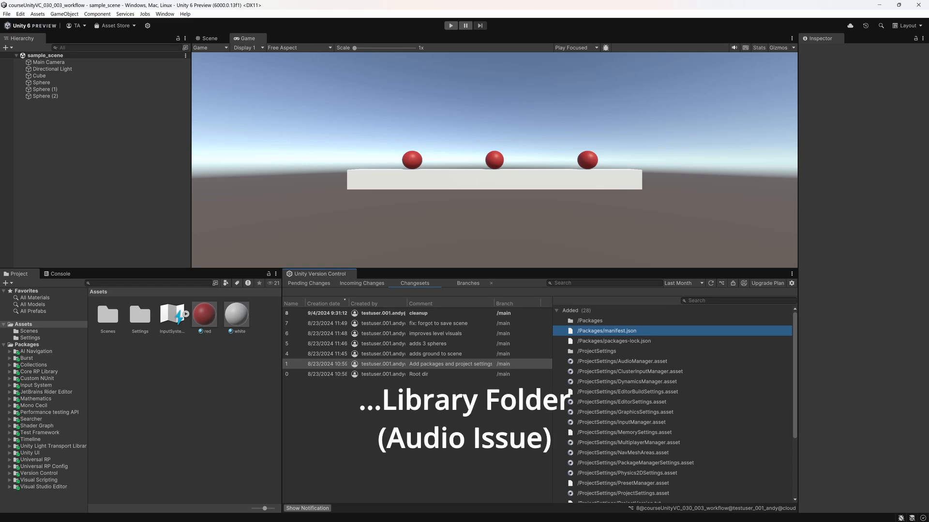
pyautogui.doubleClick(641, 334)
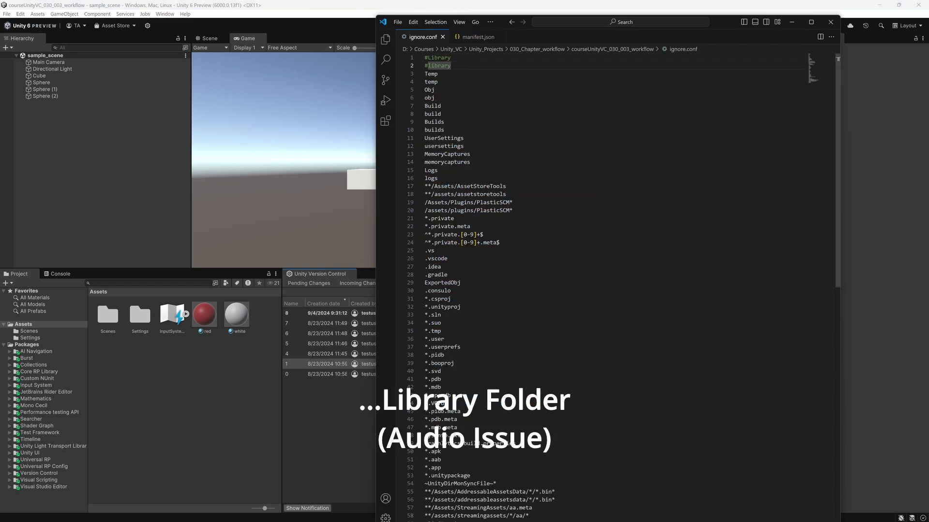
# Uncomment the Library and library entries in ignore.conf, save the file and return to Unity.
pyautogui.press('BackSpace')
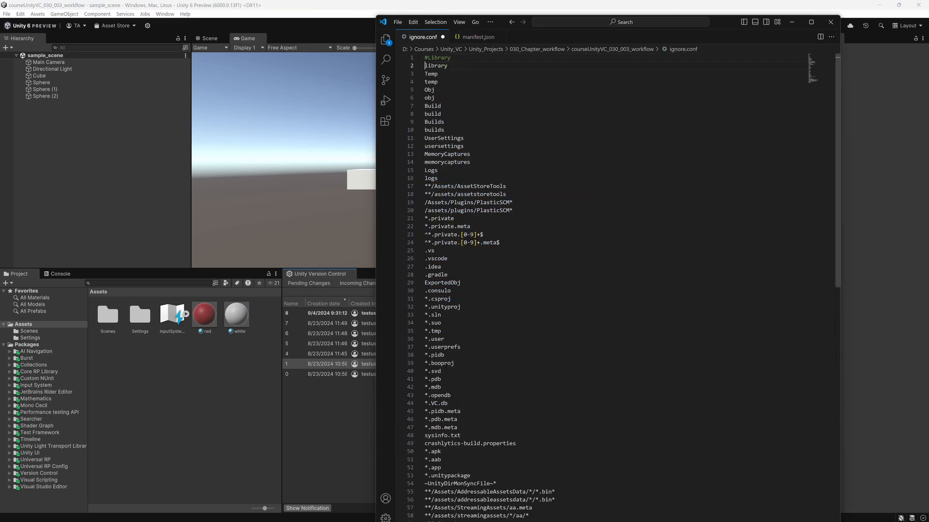
pyautogui.press('BackSpace')
pyautogui.hotkey('ctrl', 's')
pyautogui.click(268, 417)
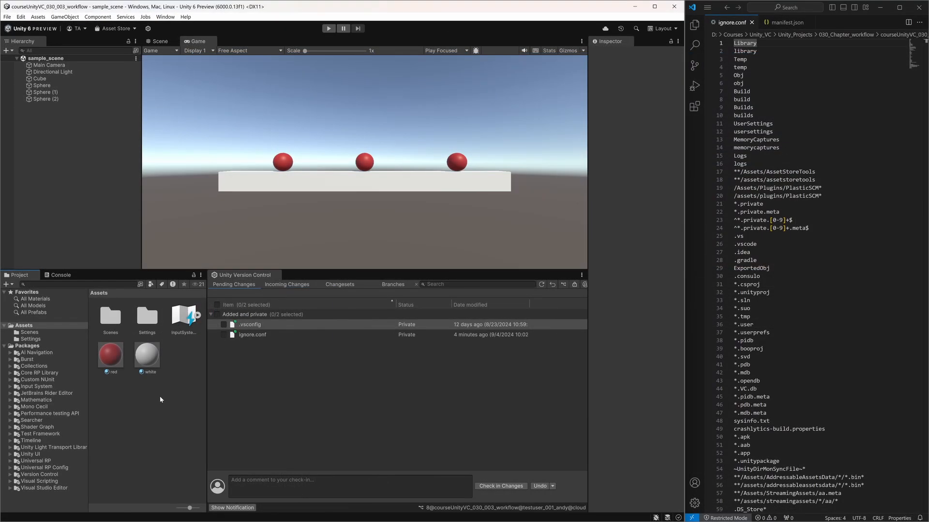
# Add a .vsconfig entry on a new first line of ignore.conf, followed by a blank line, and save.
pyautogui.click(284, 326)
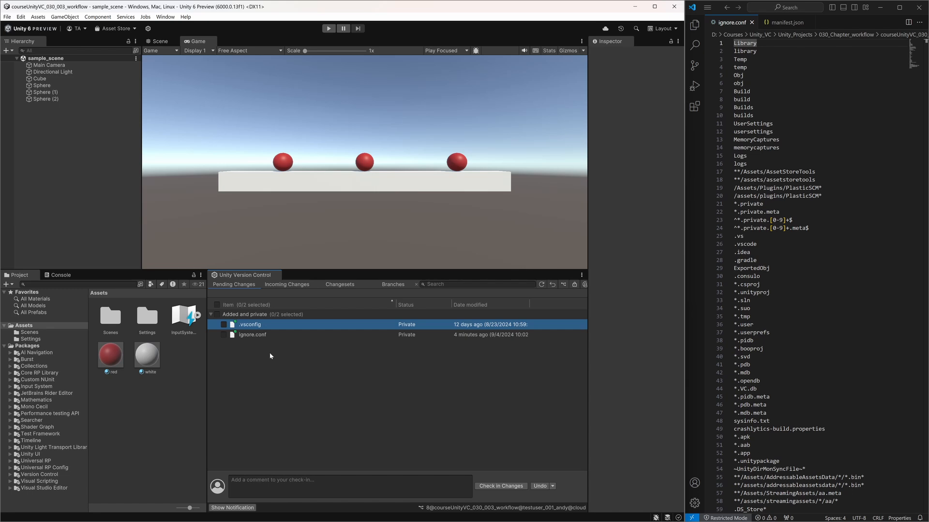
pyautogui.click(734, 43)
pyautogui.press('Return')
pyautogui.press('Return')
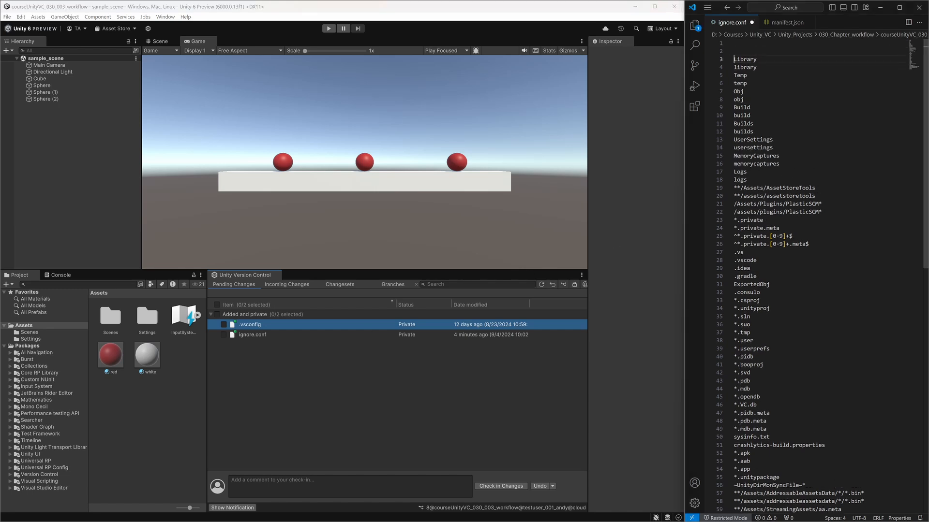
pyautogui.press('Up')
pyautogui.press('Up')
pyautogui.write('.vsconfig')
pyautogui.hotkey('ctrl', 's')
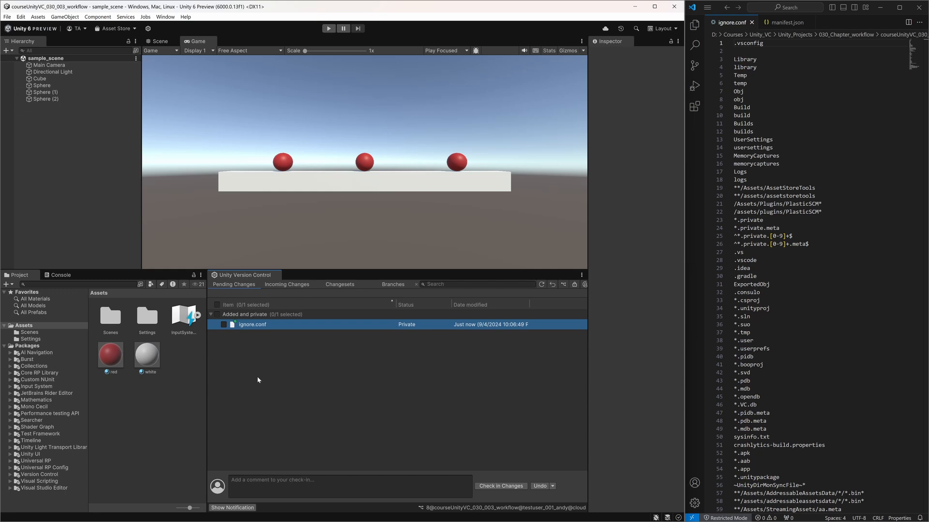
# Create a material named placeholder_color in the Assets folder and show the project assets as a list.
pyautogui.rightClick(145, 406)
pyautogui.moveTo(234, 167)
pyautogui.click(296, 175)
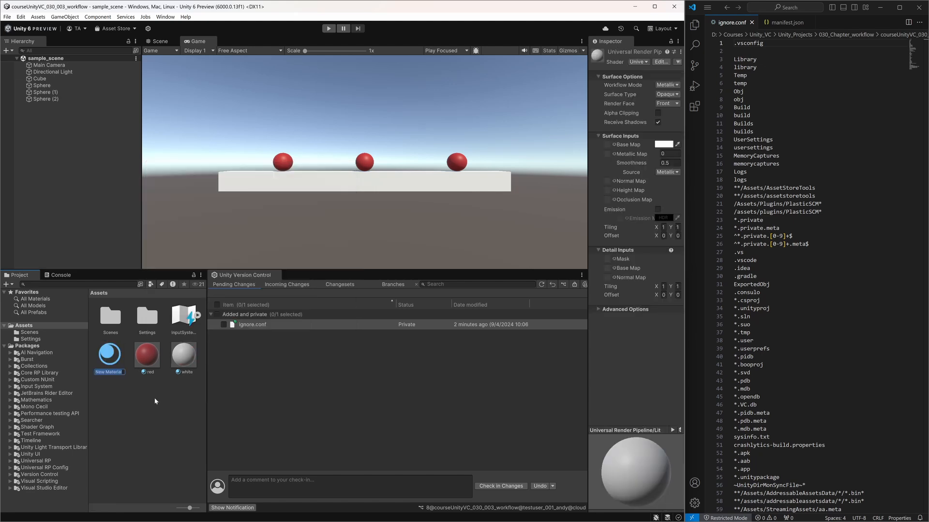
pyautogui.write('placeholder')
pyautogui.write('_color')
pyautogui.press('Return')
pyautogui.moveTo(190, 509); pyautogui.dragTo(178, 509)
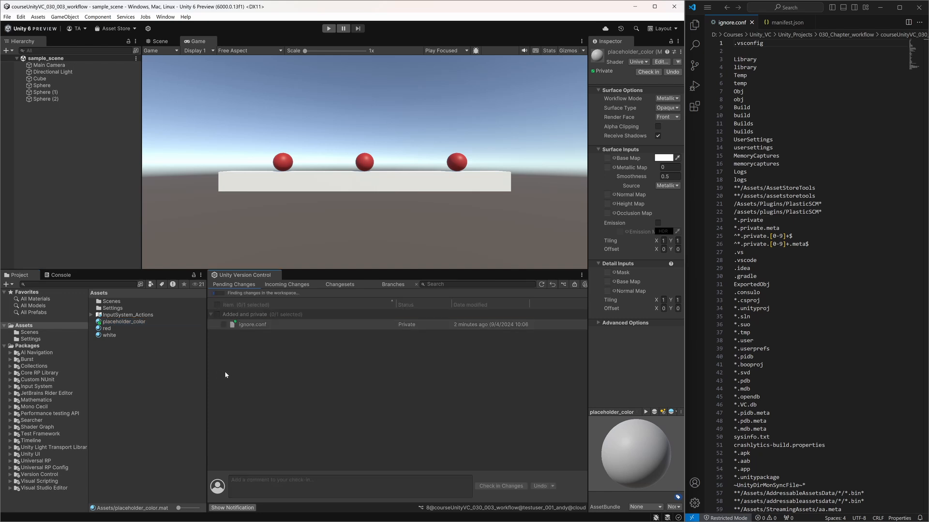
# Add a placeholder_color.mat entry as the first line of ignore.conf, save, and check the pending changes.
pyautogui.click(305, 345)
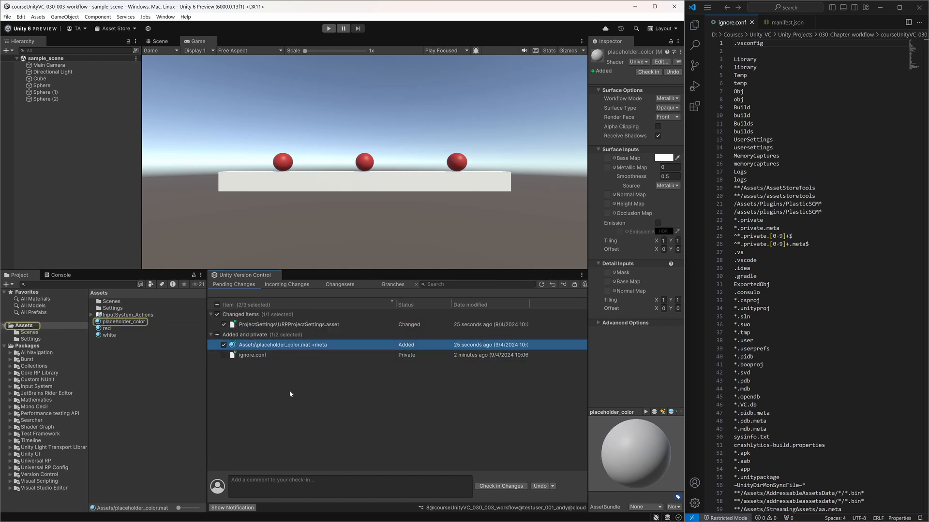
pyautogui.click(734, 43)
pyautogui.press('Return')
pyautogui.press('Up')
pyautogui.write('pl')
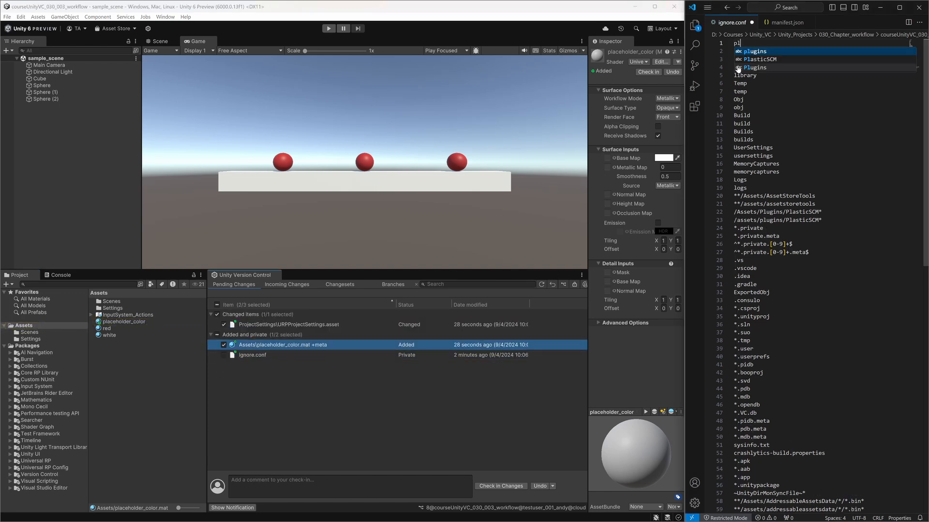
pyautogui.write('aceholder_color.mat')
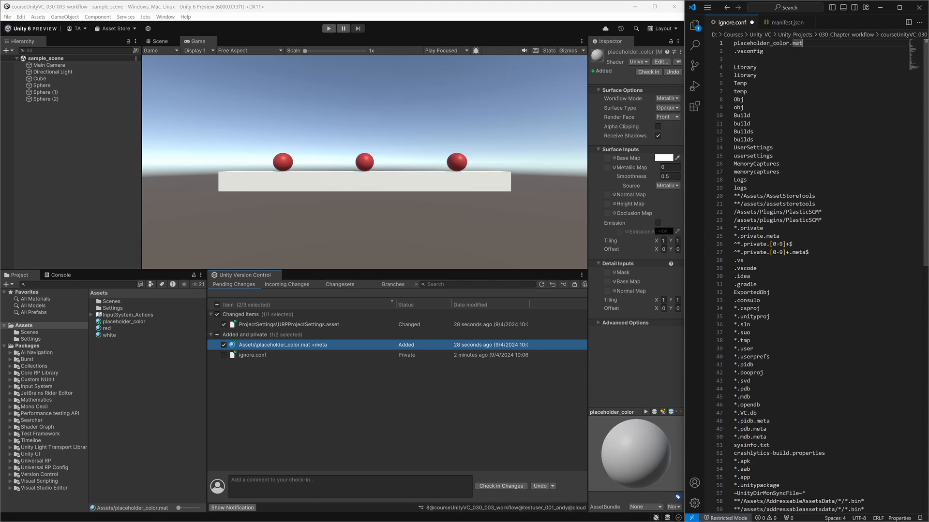
pyautogui.hotkey('ctrl', 's')
pyautogui.click(294, 398)
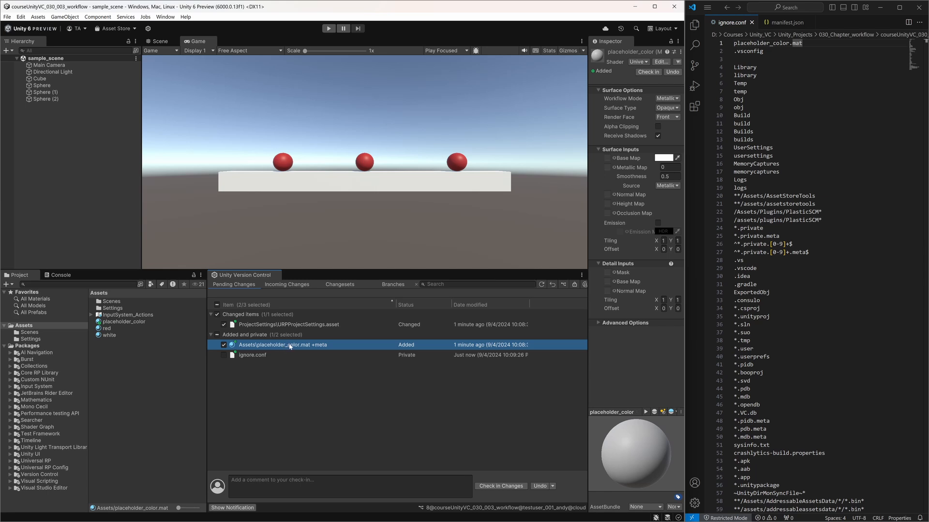
# Comment out the placeholder_color.mat entry in ignore.conf with # and save the file.
pyautogui.click(734, 44)
pyautogui.write('#')
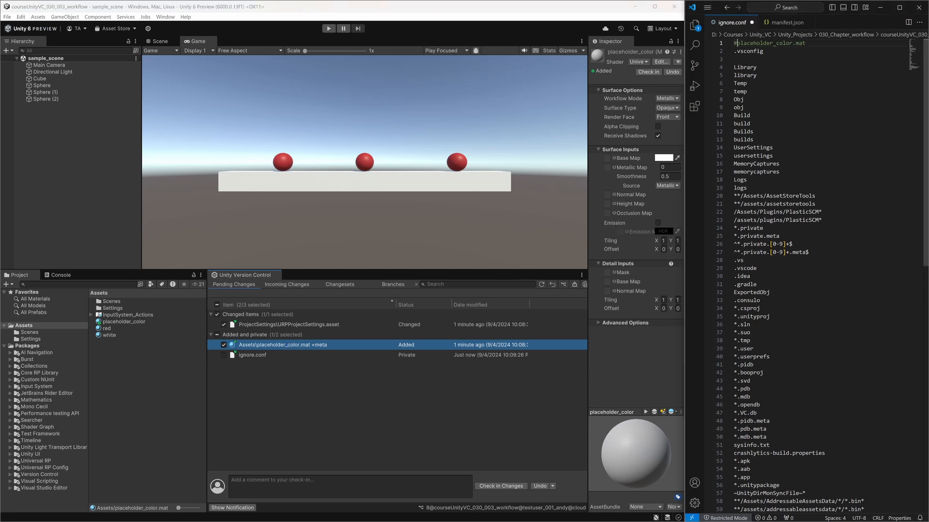
pyautogui.hotkey('ctrl', 's')
# Undo the pending addition of placeholder_color.mat to version control, keeping the material as a private file.
pyautogui.rightClick(298, 344)
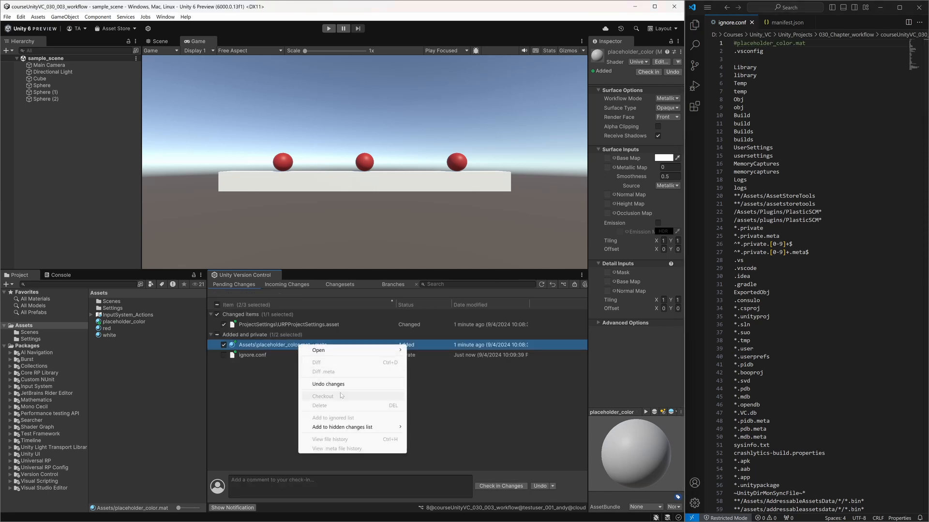
pyautogui.click(334, 396)
pyautogui.click(371, 277)
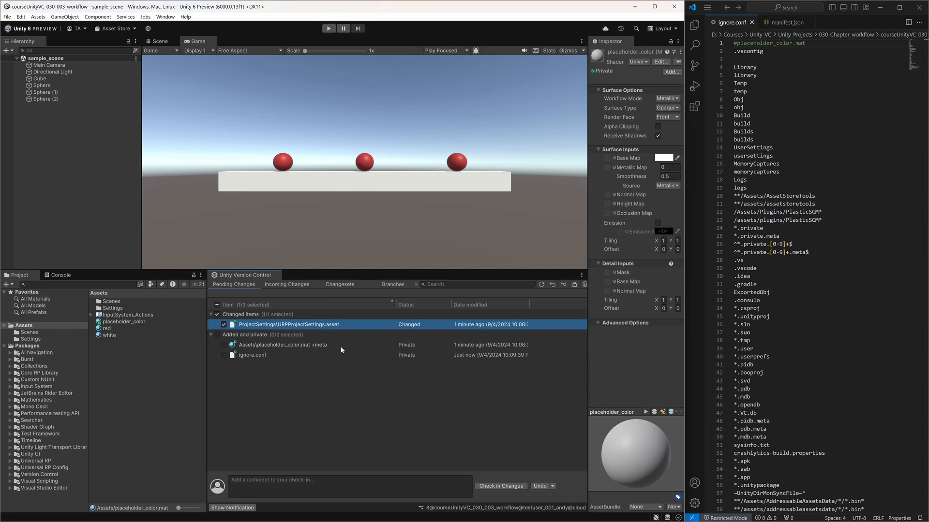
pyautogui.click(340, 345)
# Uncomment the placeholder_color.mat entry in ignore.conf by removing its # and save the file.
pyautogui.click(737, 43)
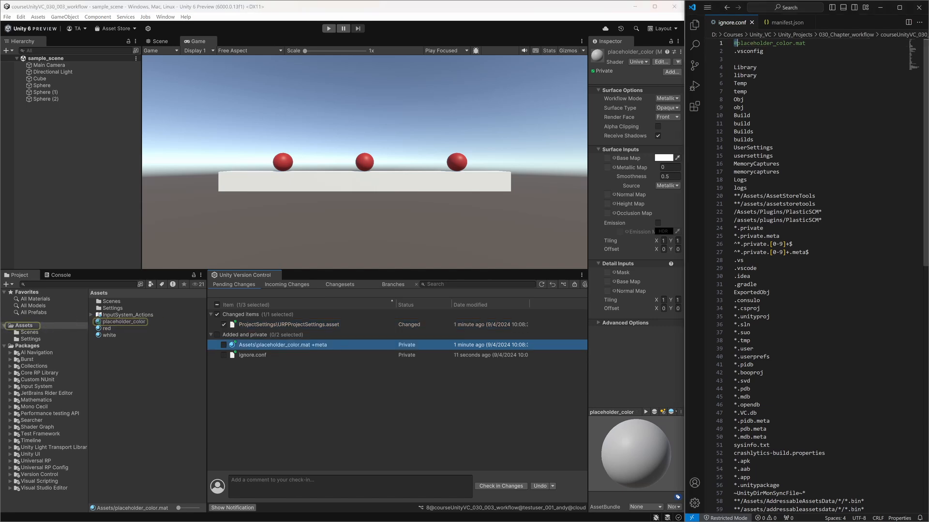
pyautogui.press('BackSpace')
pyautogui.hotkey('ctrl', 's')
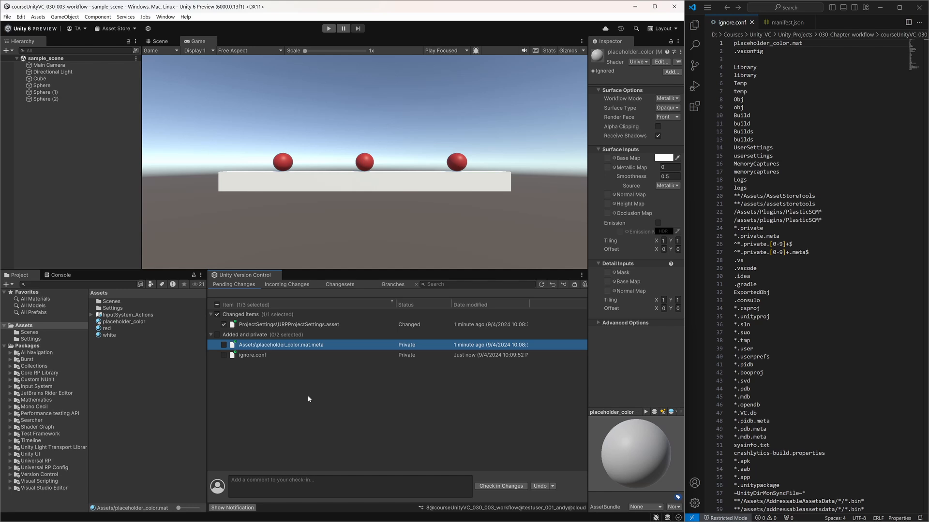
# Add a placeholder_color.mat.meta entry on the second line of ignore.conf, save, and refresh the view of pending changes.
pyautogui.moveTo(803, 43); pyautogui.dragTo(734, 43)
pyautogui.hotkey('ctrl', 'c')
pyautogui.click(805, 44)
pyautogui.press('Return')
pyautogui.hotkey('ctrl', 'v')
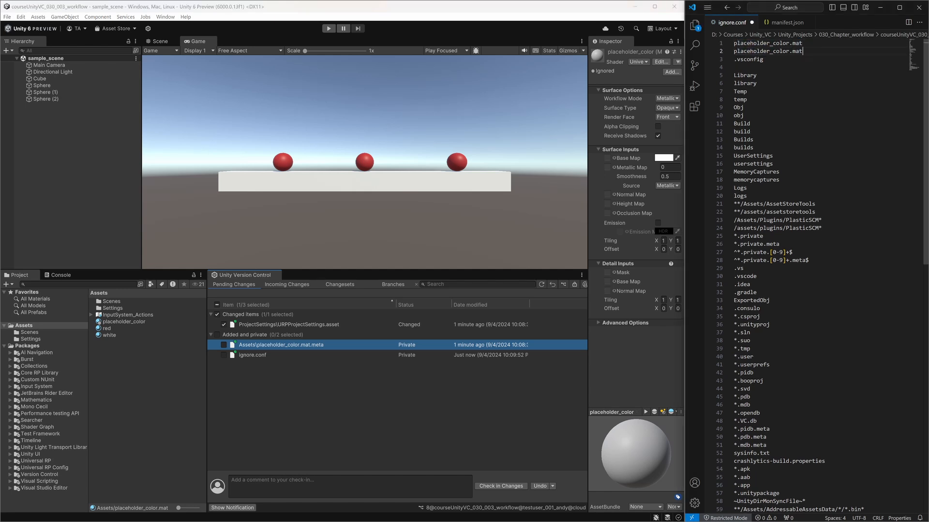
pyautogui.write('.meta')
pyautogui.click(815, 107)
pyautogui.click(821, 50)
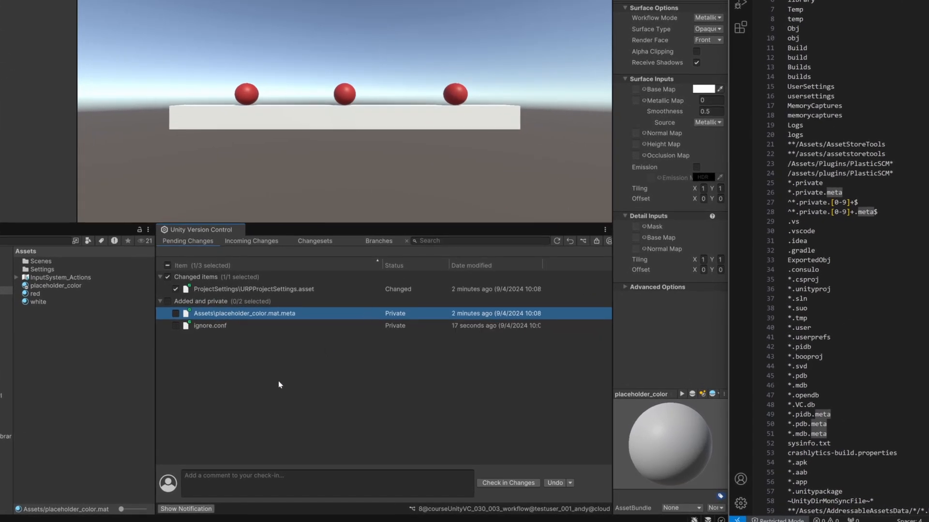
pyautogui.click(277, 381)
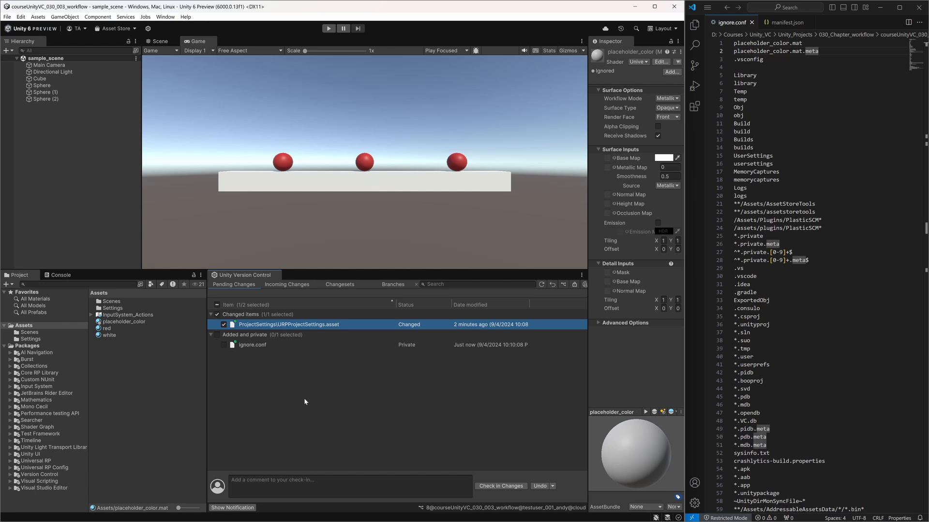
# Create a second material named placeholder_color2 in the Assets folder.
pyautogui.rightClick(133, 378)
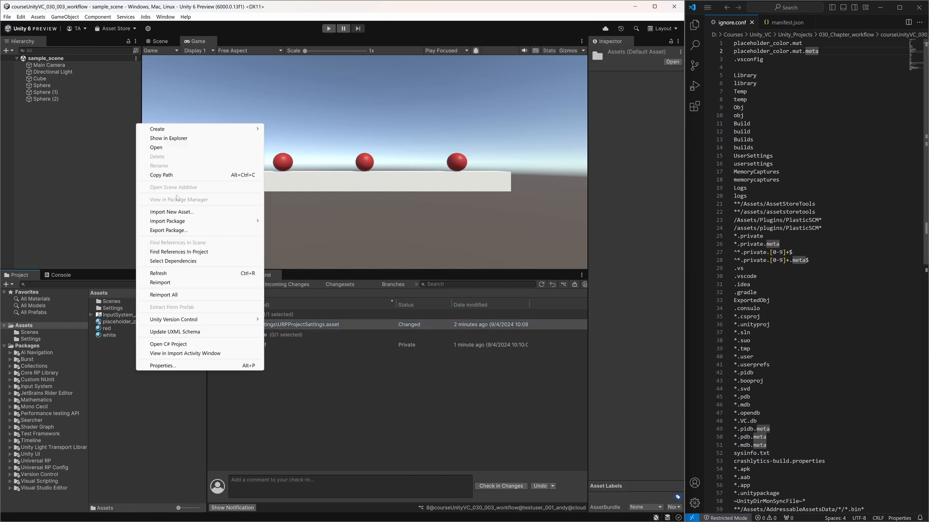
pyautogui.moveTo(204, 129)
pyautogui.click(291, 140)
pyautogui.write('placeholder_')
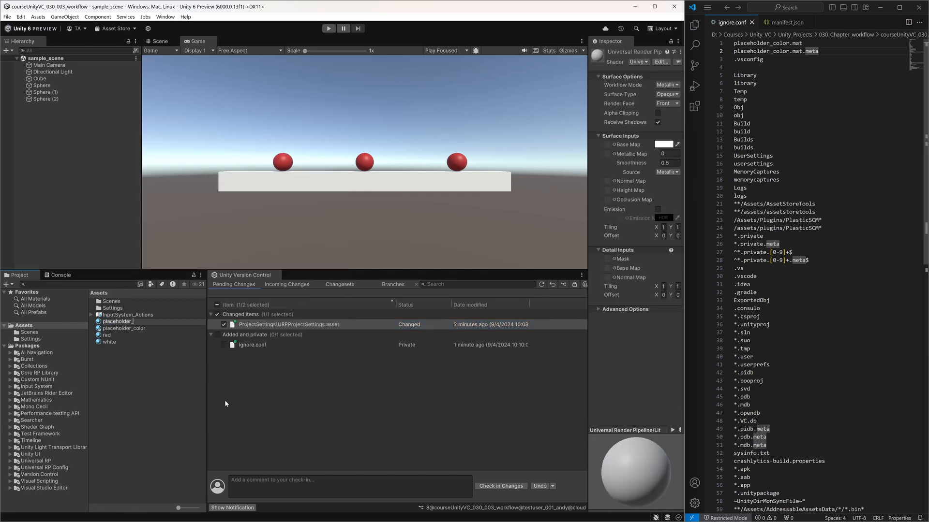
pyautogui.write('color2')
pyautogui.press('Return')
# Undo the pending addition of placeholder_color2.mat to version control, keeping the material as a private file.
pyautogui.click(307, 345)
pyautogui.rightClick(314, 345)
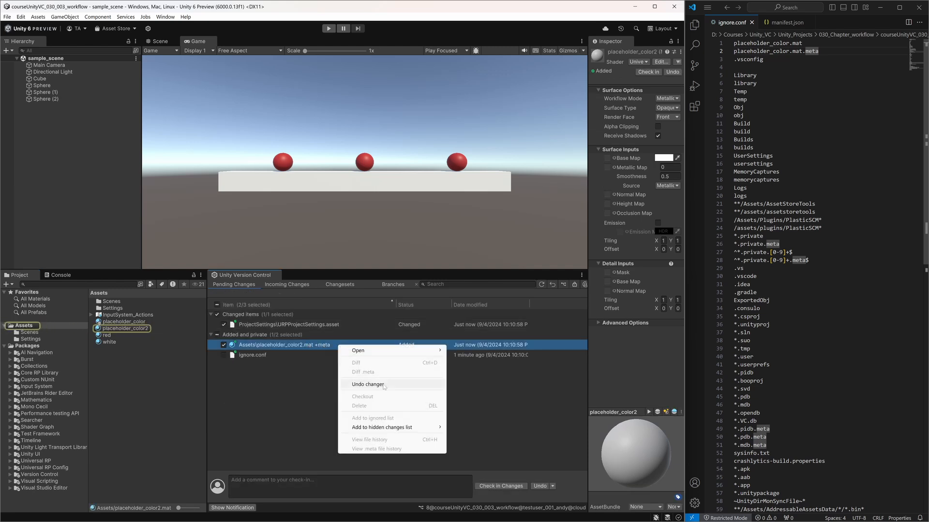
pyautogui.click(367, 385)
pyautogui.click(366, 279)
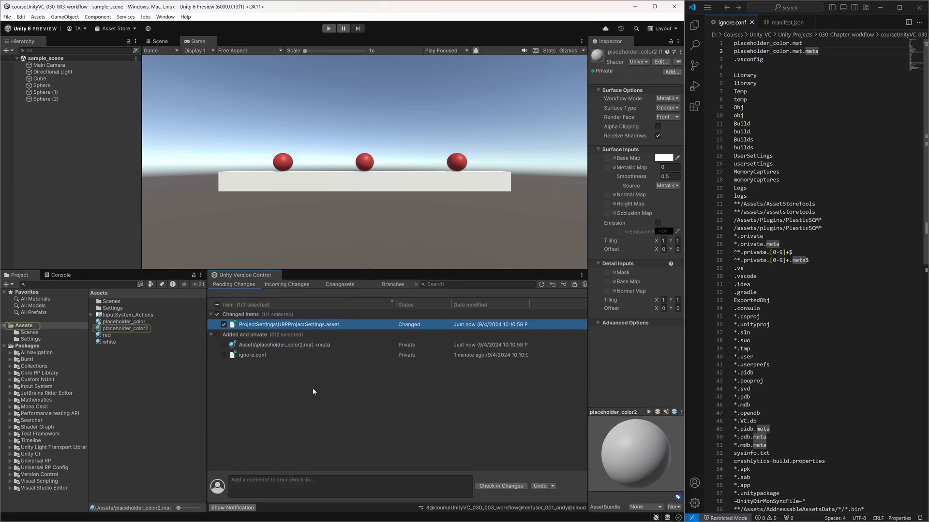
# Add placeholder_color2.mat to the ignored list by file name, accept the filter rules, and check the end of ignore.conf.
pyautogui.click(341, 344)
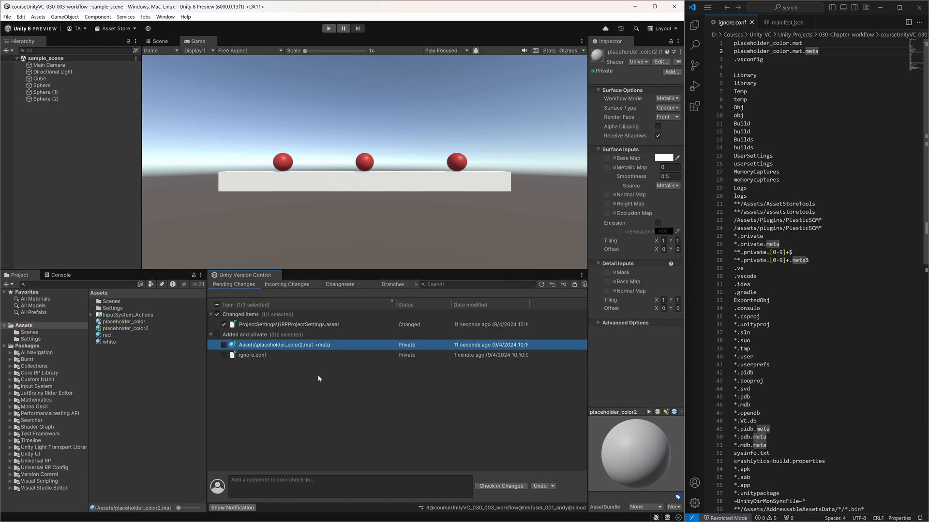
pyautogui.rightClick(317, 346)
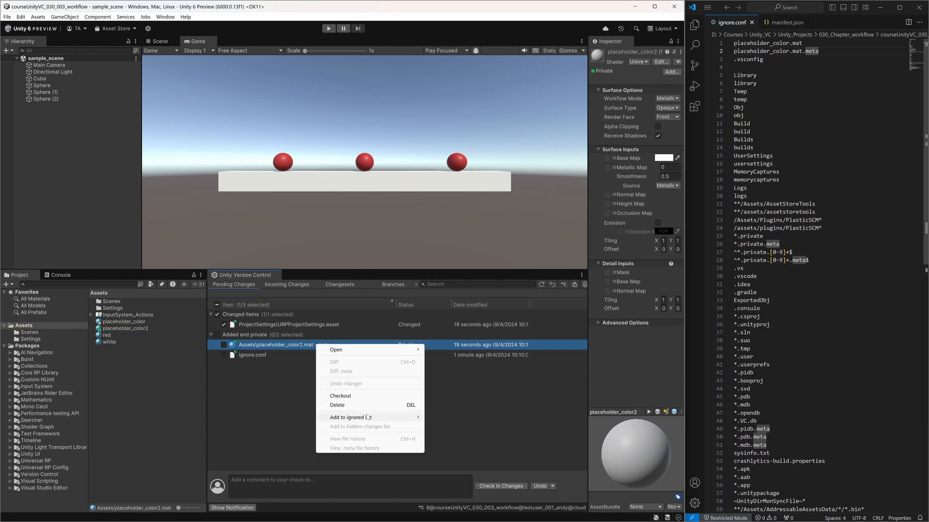
pyautogui.moveTo(369, 418)
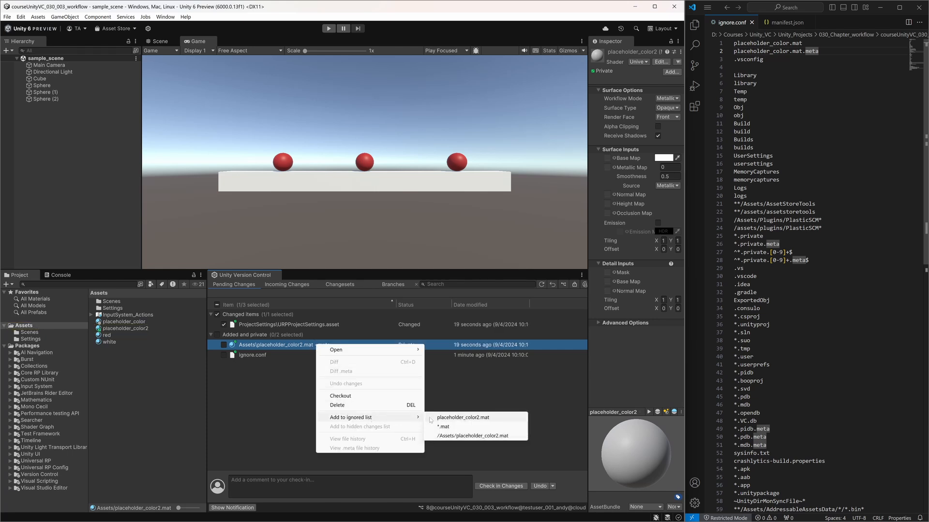
pyautogui.click(473, 418)
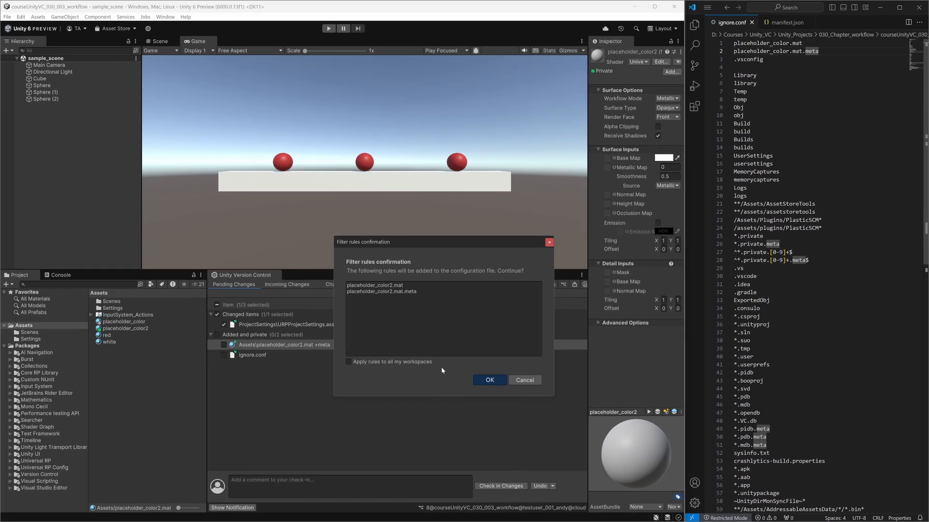
pyautogui.click(494, 355)
pyautogui.scroll(-13, 818, 271)
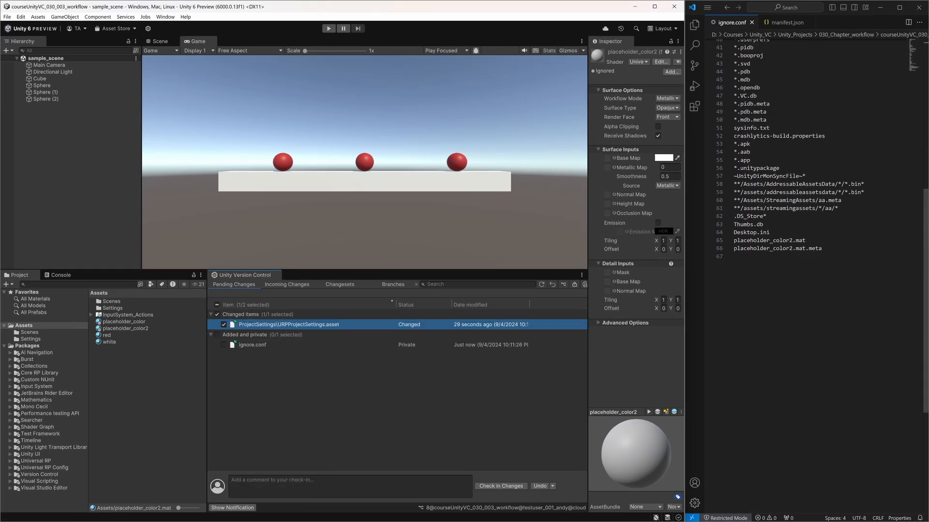